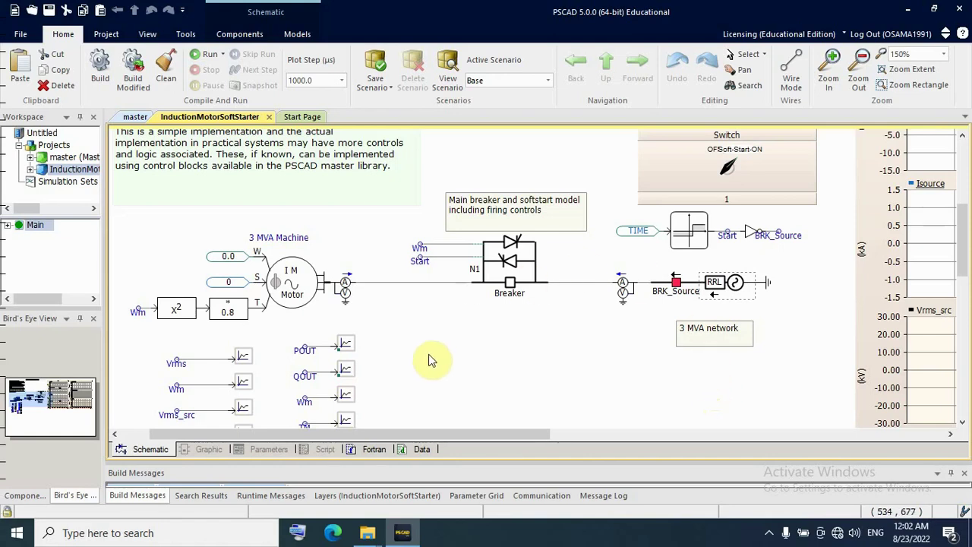
# Open the three-phase source's parameters from the soft-starter schematic.
pyautogui.scroll(3, 430, 372)
pyautogui.scroll(-3, 434, 372)
pyautogui.scroll(1, 454, 327)
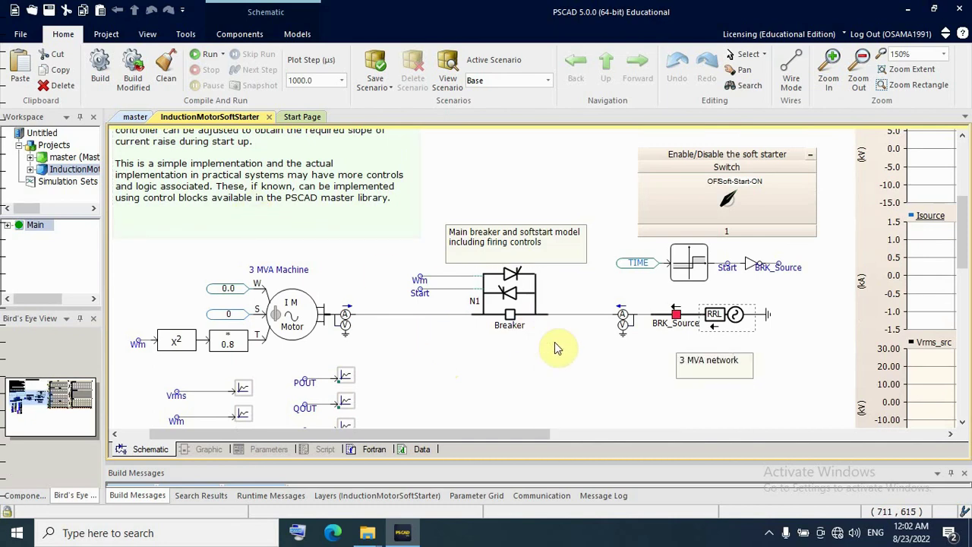
pyautogui.scroll(3, 555, 347)
pyautogui.scroll(-4, 555, 348)
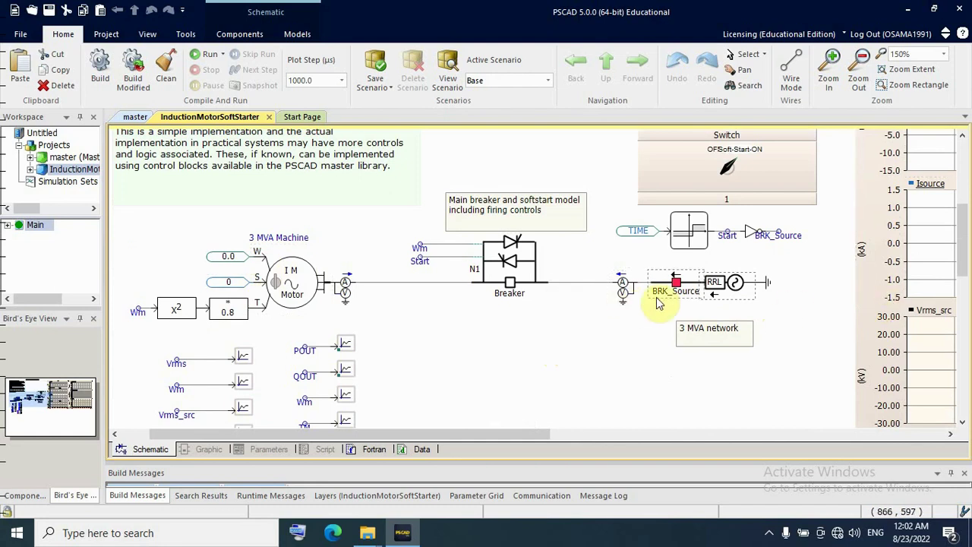
pyautogui.doubleClick(731, 282)
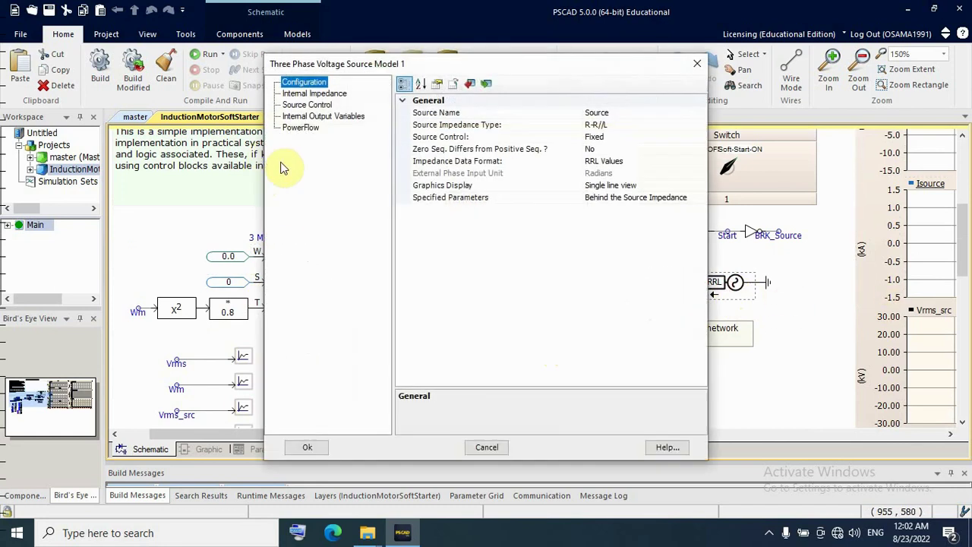
# Review the source control settings, then open the induction motor's properties (7.967 kV, 0.12552 kA).
pyautogui.click(307, 104)
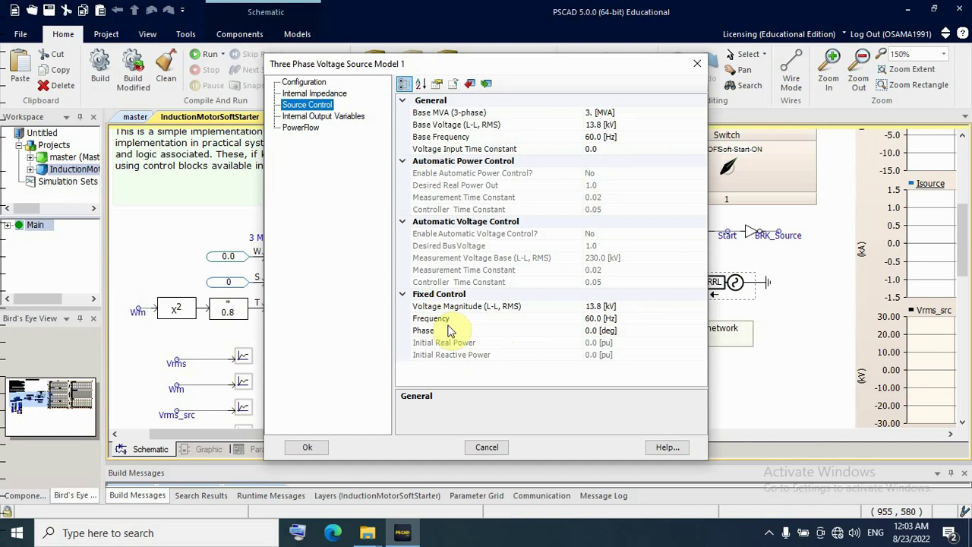
pyautogui.click(696, 69)
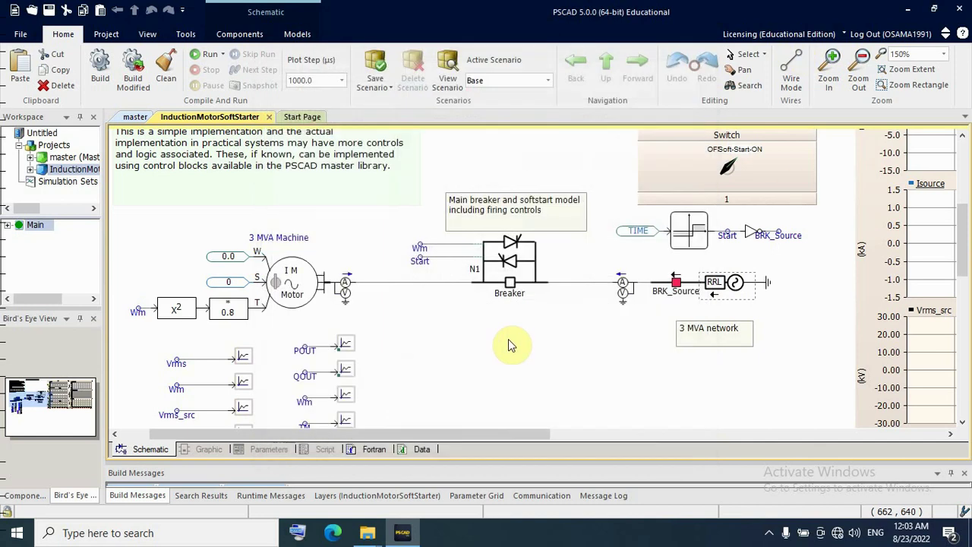
pyautogui.doubleClick(304, 295)
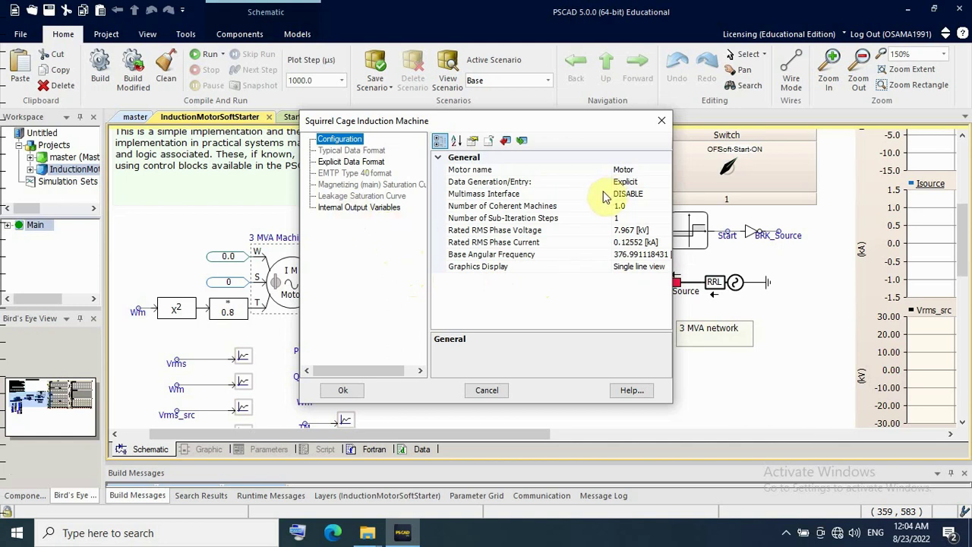
# Check the motor's explicit resistance and reactance data, then close the dialog unchanged.
pyautogui.click(367, 162)
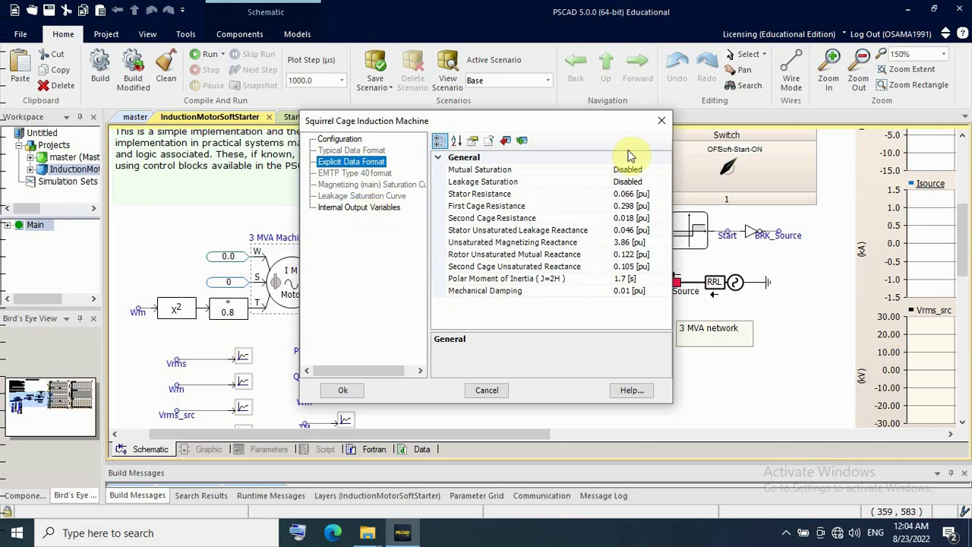
pyautogui.click(661, 120)
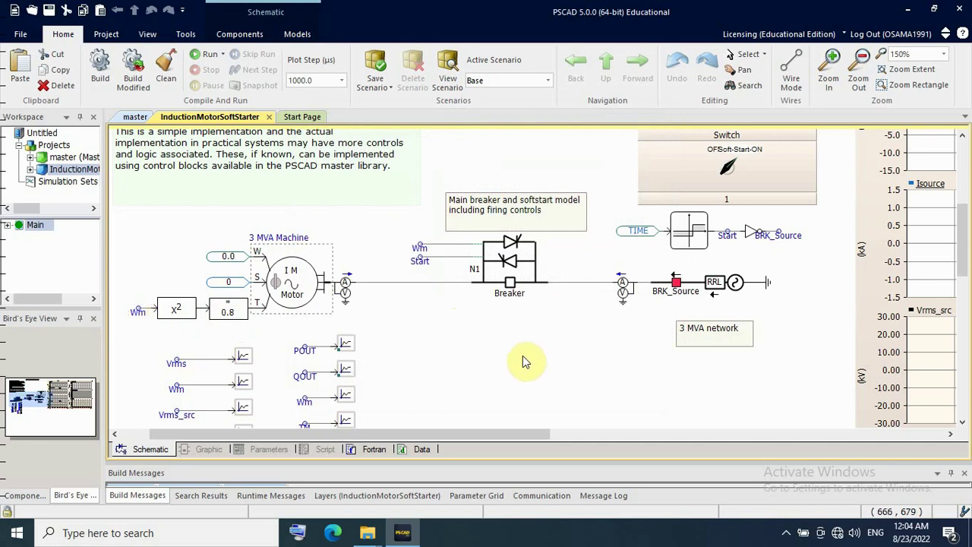
pyautogui.scroll(-4, 546, 350)
pyautogui.scroll(5, 550, 353)
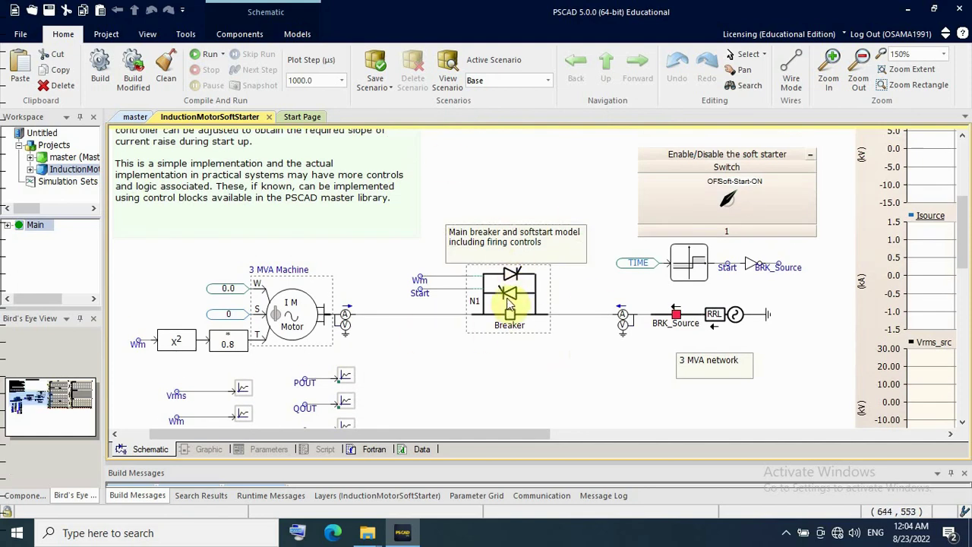
pyautogui.moveTo(508, 304)
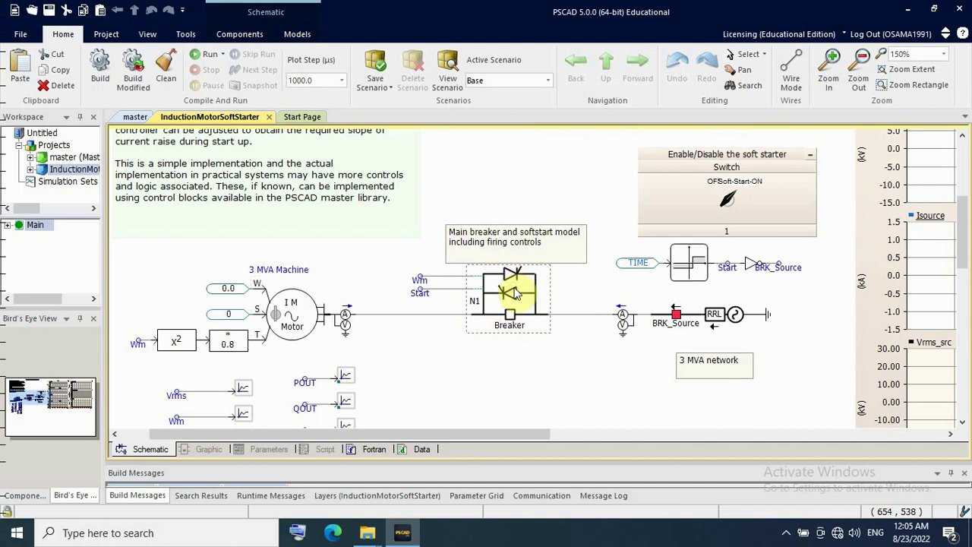
# Open the Breaker module to show its back-to-back thyristor pairs, FP1–FP6 pulses and BRK_SW breakers.
pyautogui.doubleClick(515, 294)
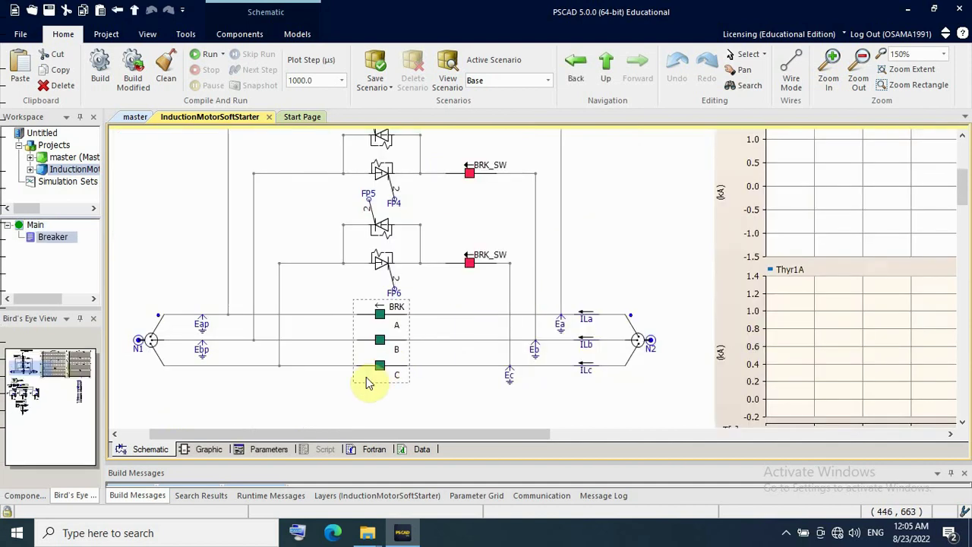
pyautogui.click(199, 449)
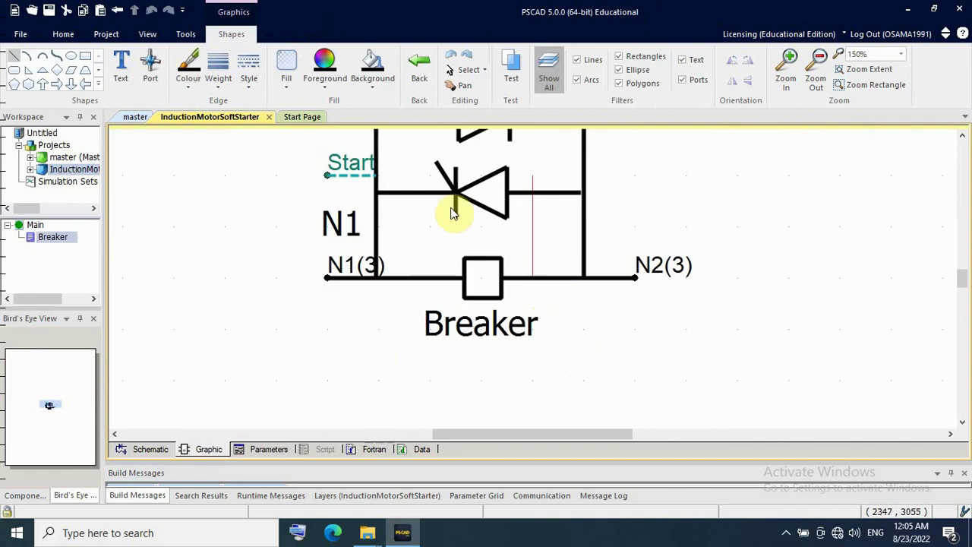
pyautogui.click(149, 450)
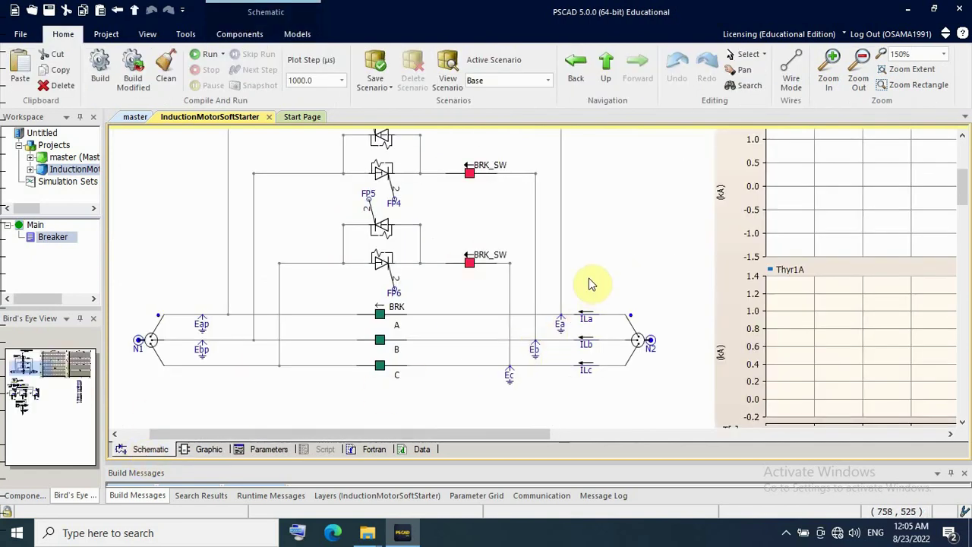
pyautogui.click(369, 320)
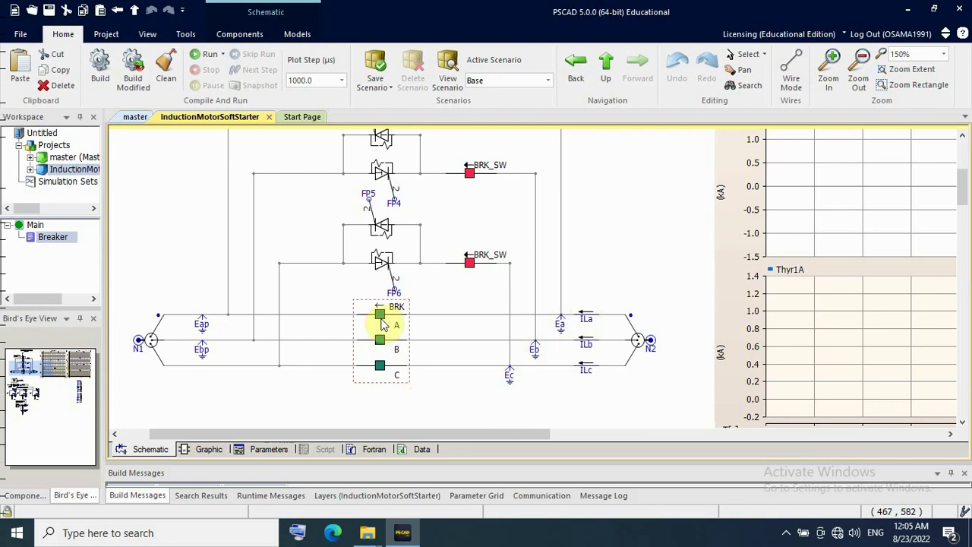
pyautogui.click(458, 326)
pyautogui.scroll(2, 386, 235)
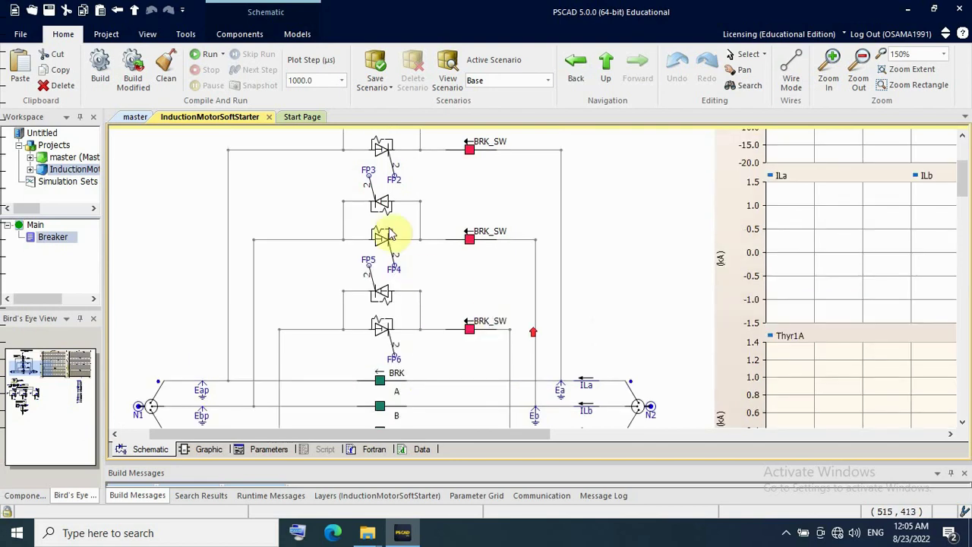
pyautogui.scroll(3, 358, 189)
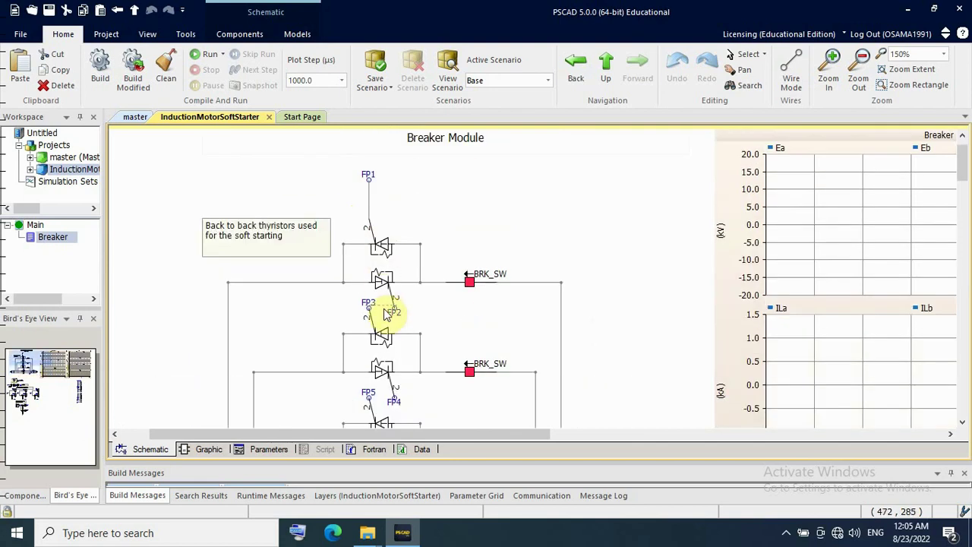
pyautogui.scroll(-3, 384, 321)
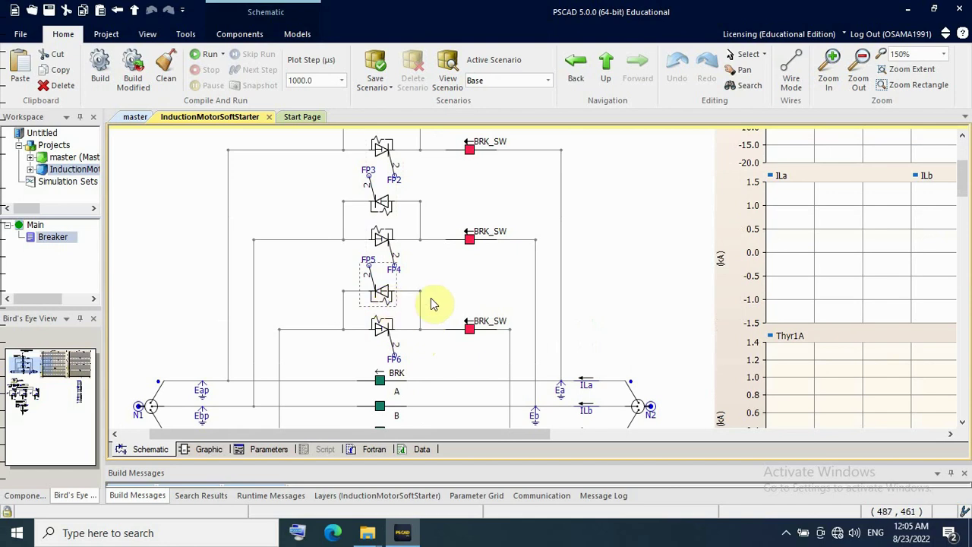
# Scroll the Breaker page to the OFF/Soft-Start/ON switch, PLL and FP1–FP6 firing-pulse blocks.
pyautogui.scroll(3, 627, 310)
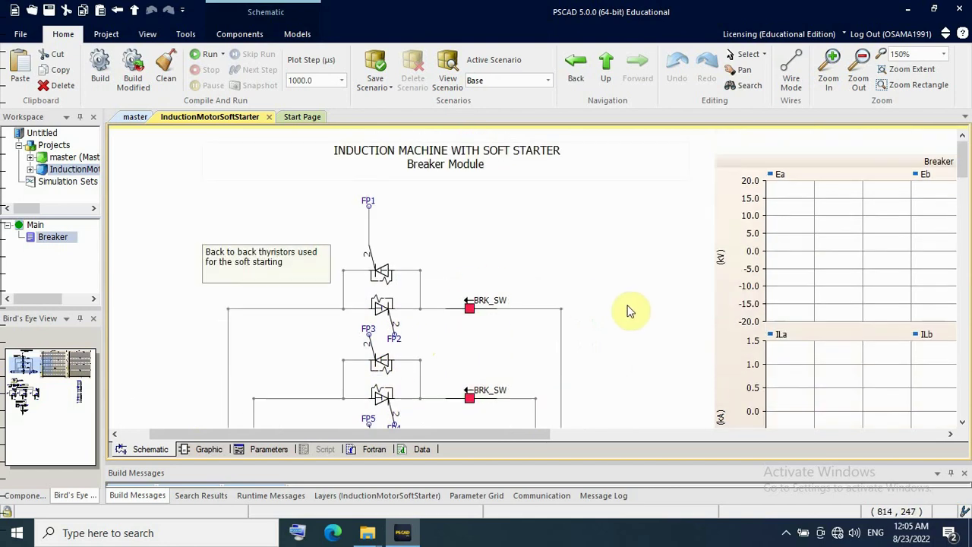
pyautogui.scroll(-10, 627, 310)
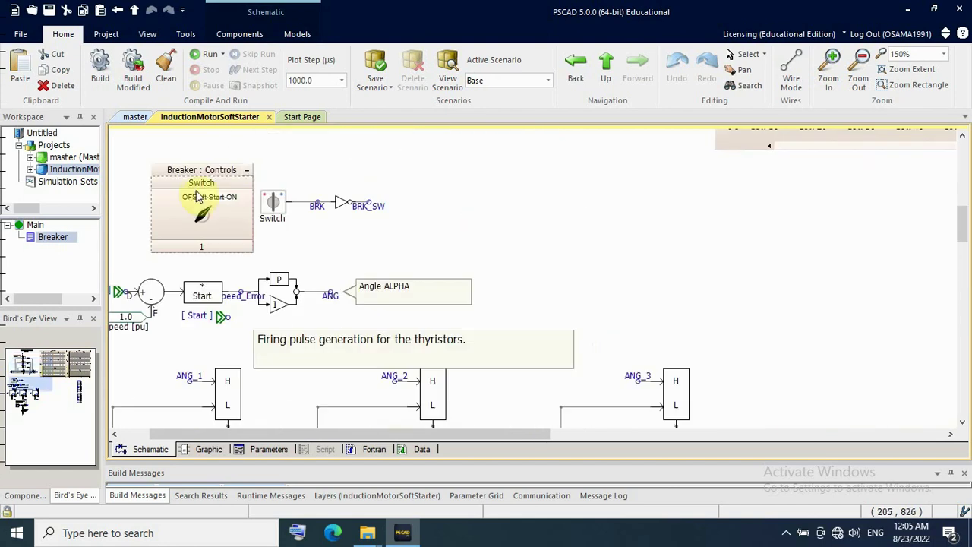
pyautogui.scroll(5, 611, 278)
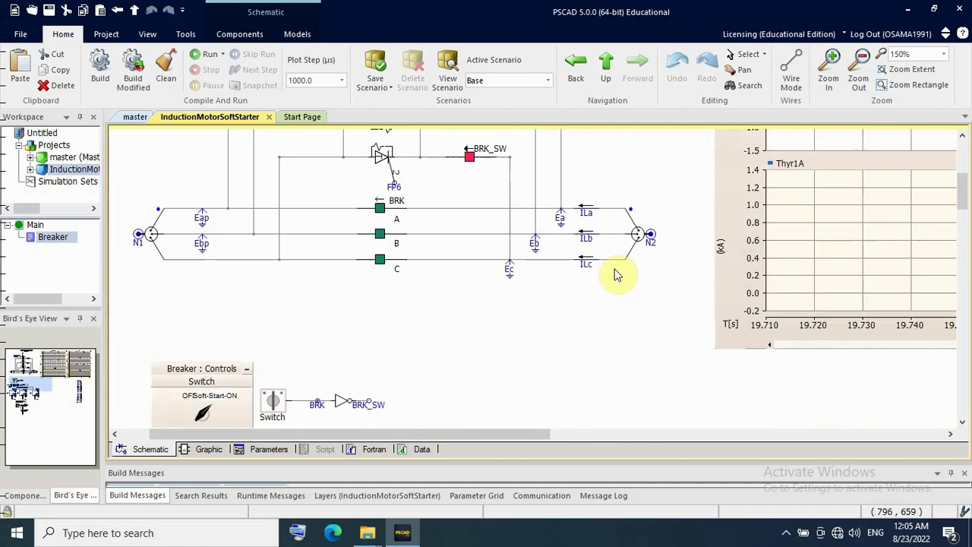
pyautogui.scroll(-3, 610, 283)
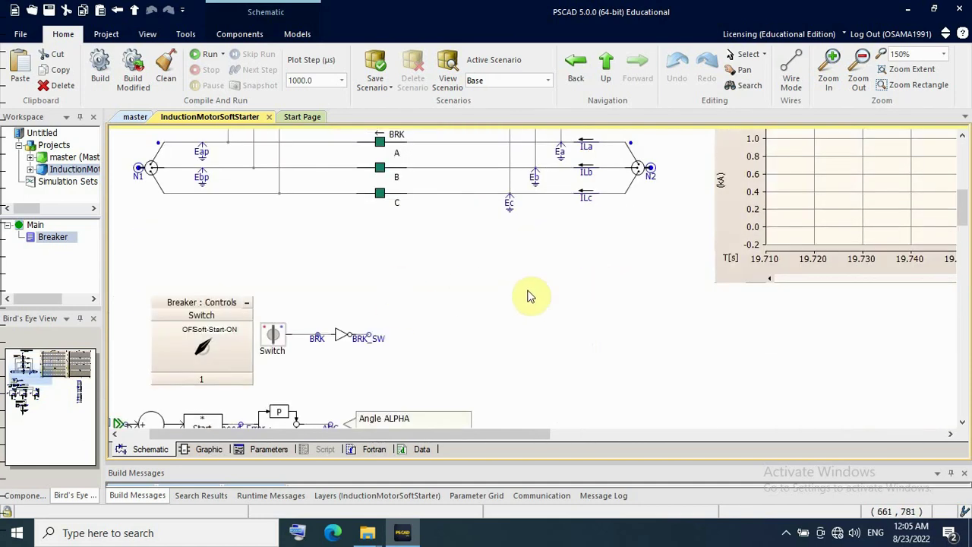
pyautogui.scroll(2, 509, 250)
pyautogui.scroll(-1, 357, 266)
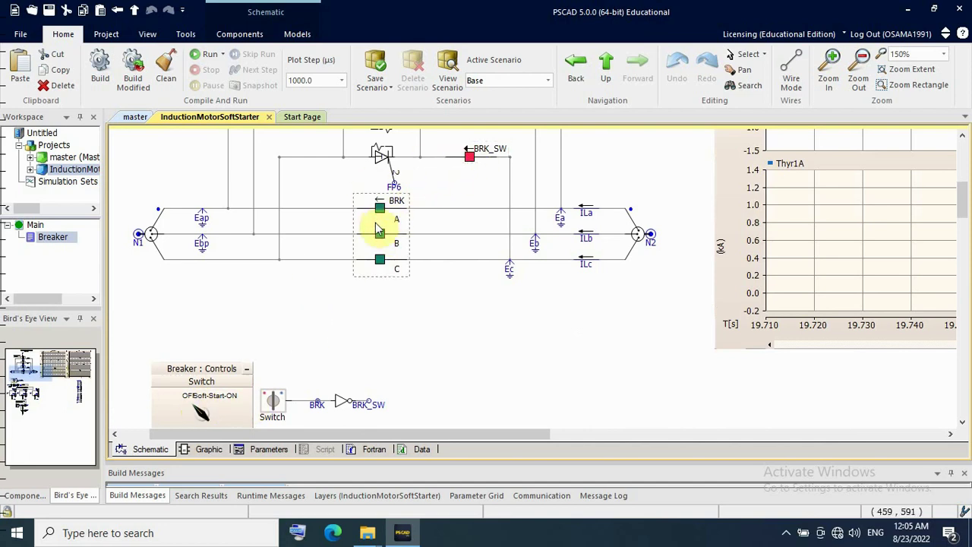
pyautogui.scroll(-3, 375, 253)
pyautogui.scroll(2, 254, 326)
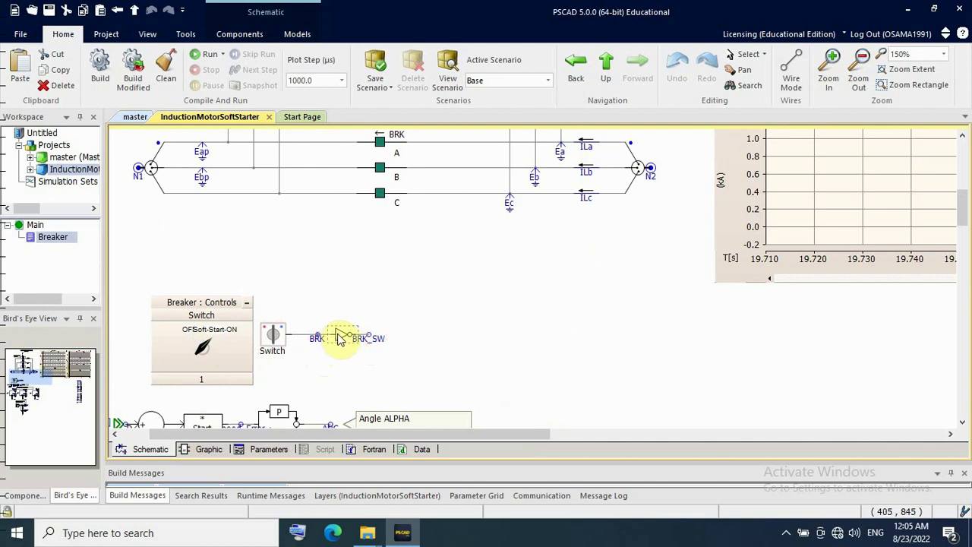
pyautogui.scroll(-1, 445, 337)
pyautogui.scroll(3, 516, 325)
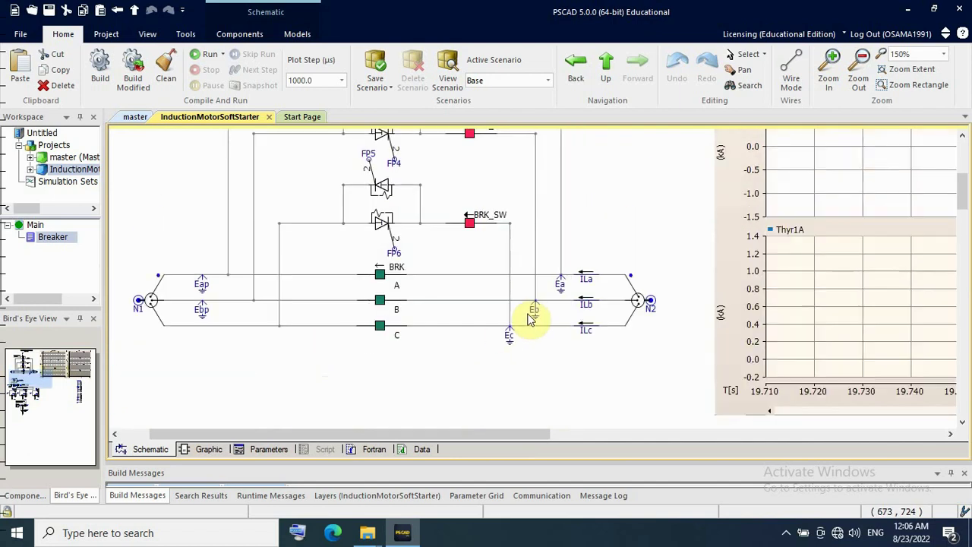
pyautogui.scroll(4, 532, 319)
pyautogui.scroll(-6, 523, 321)
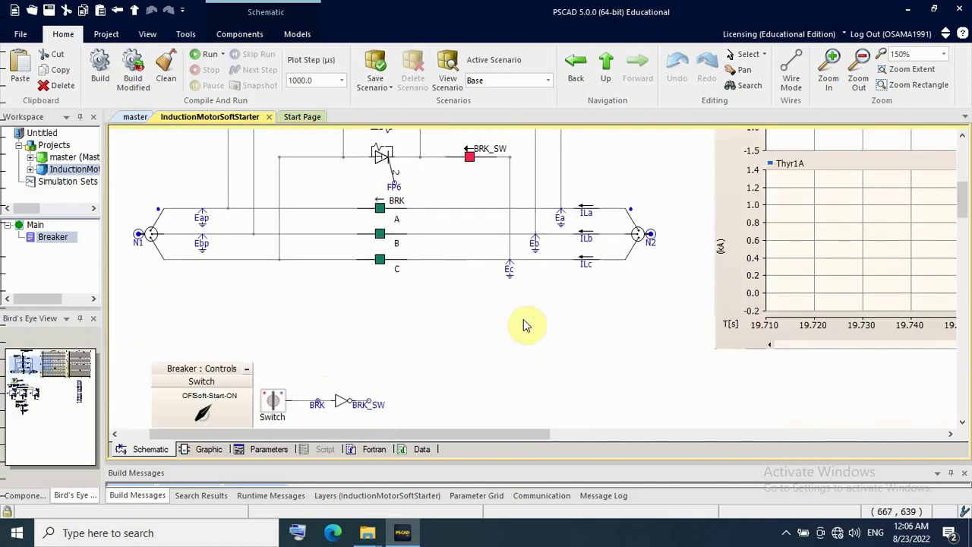
pyautogui.scroll(-6, 523, 323)
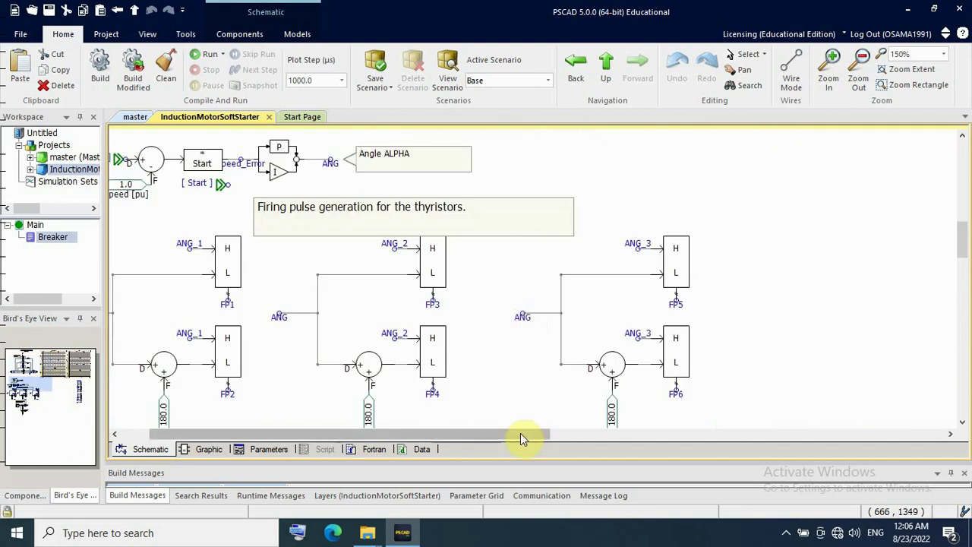
pyautogui.moveTo(520, 438); pyautogui.dragTo(457, 435)
pyautogui.scroll(-5, 499, 341)
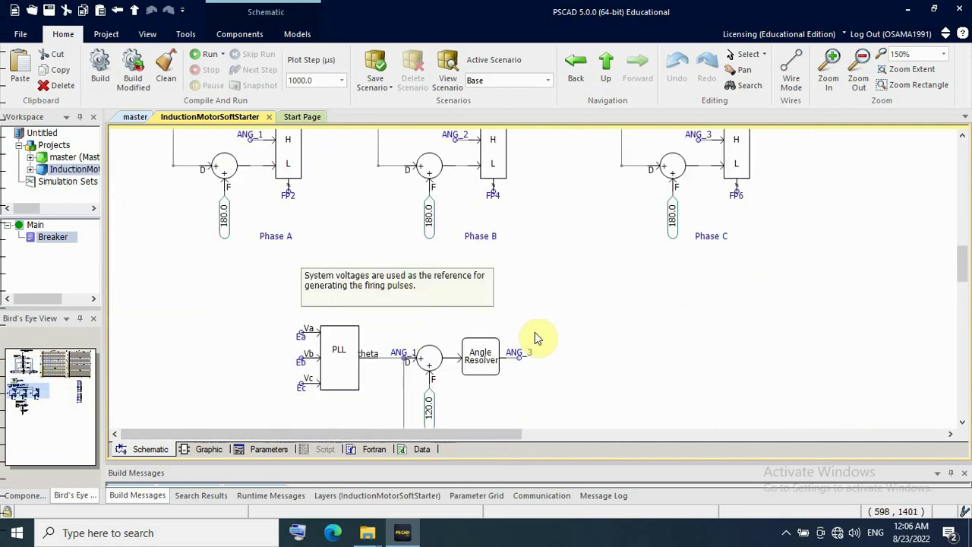
pyautogui.scroll(-3, 534, 332)
pyautogui.scroll(8, 535, 332)
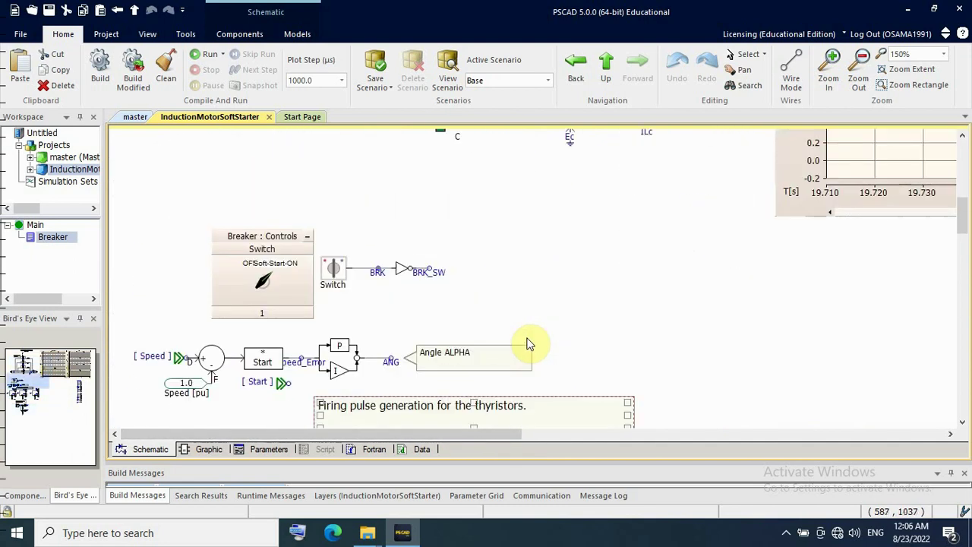